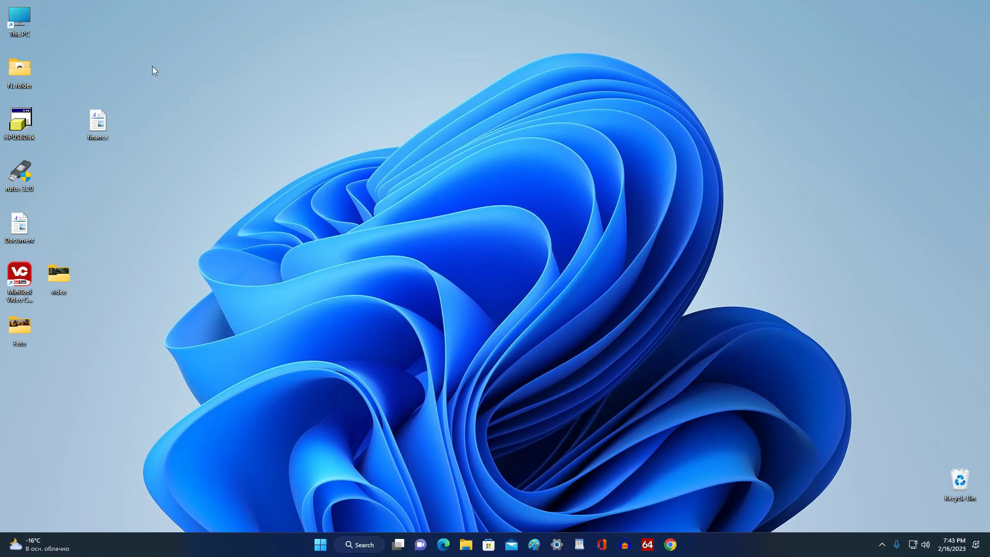
# - Return the selected desktop icons to the left column, then reveal Restart via Shift and Start's power menu
pyautogui.moveTo(150, 62); pyautogui.dragTo(55, 335)
pyautogui.click(58, 337)
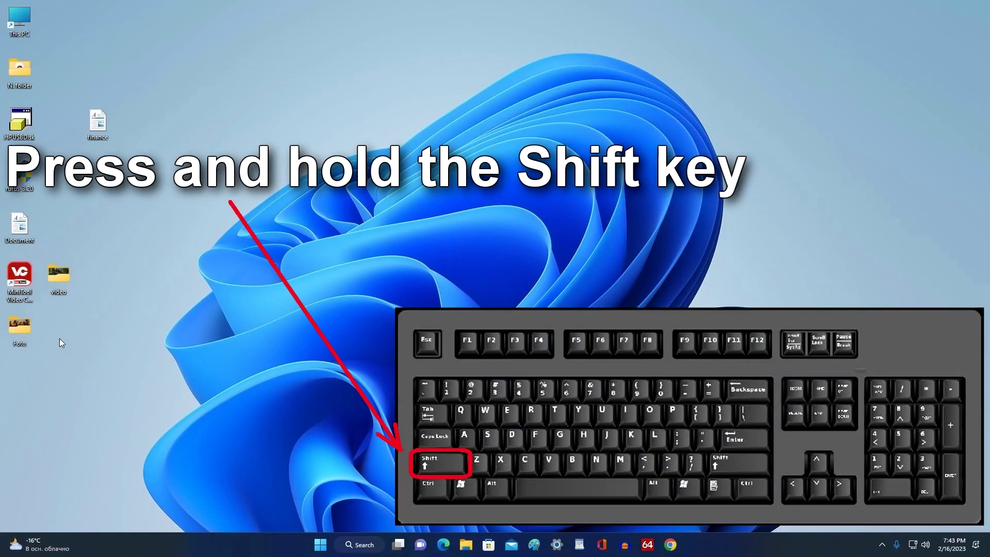
pyautogui.press('shift')
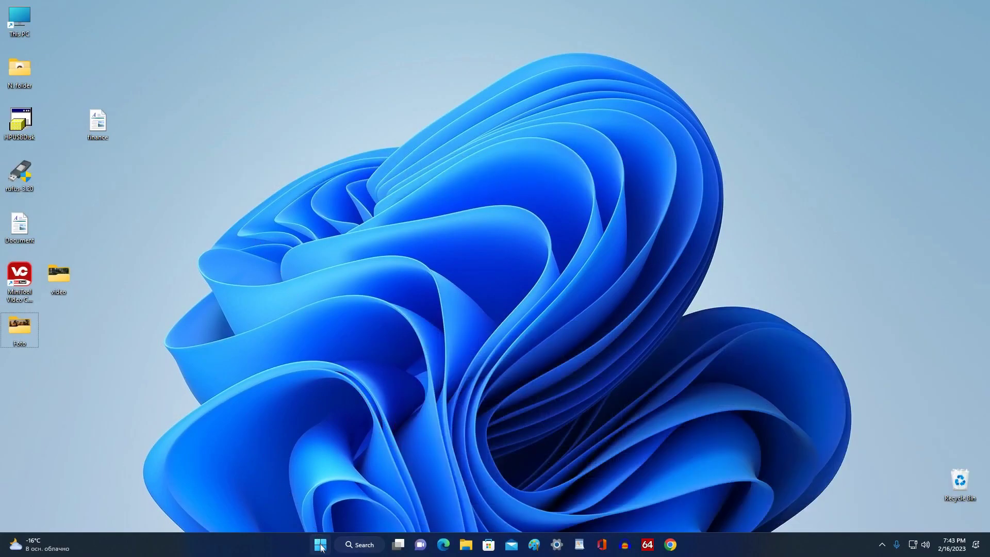
pyautogui.rightClick(320, 545)
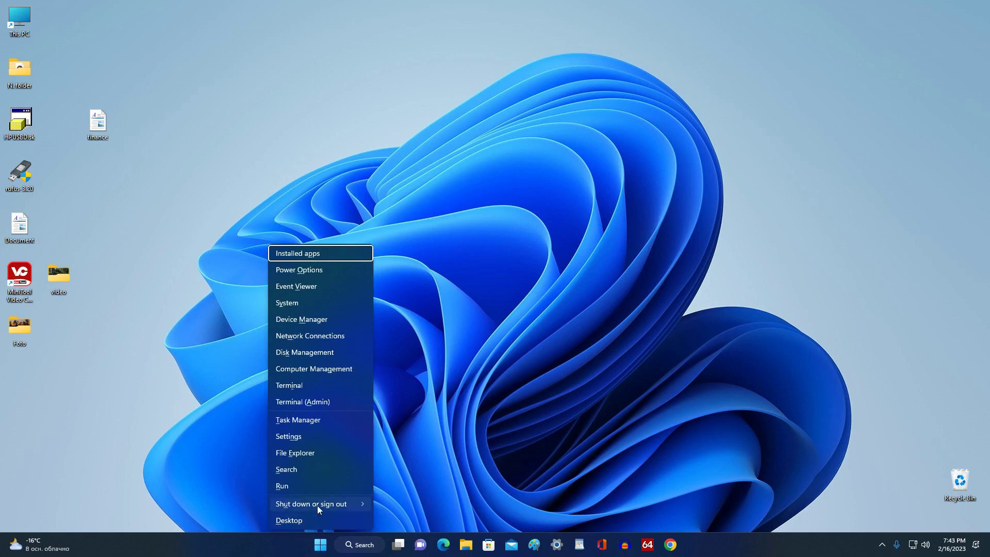
pyautogui.moveTo(317, 505)
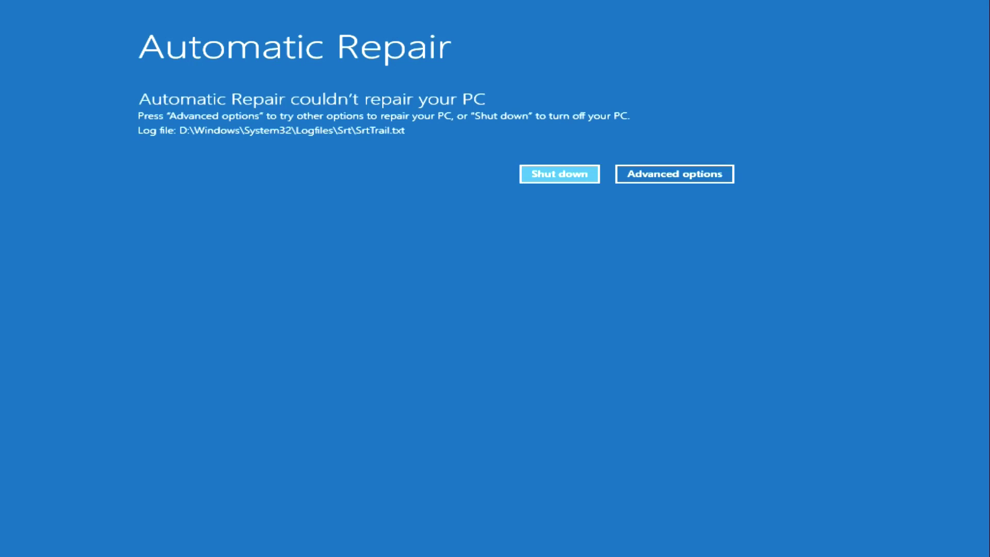
# - Go through Advanced options and Troubleshoot to Reset this PC
pyautogui.click(721, 179)
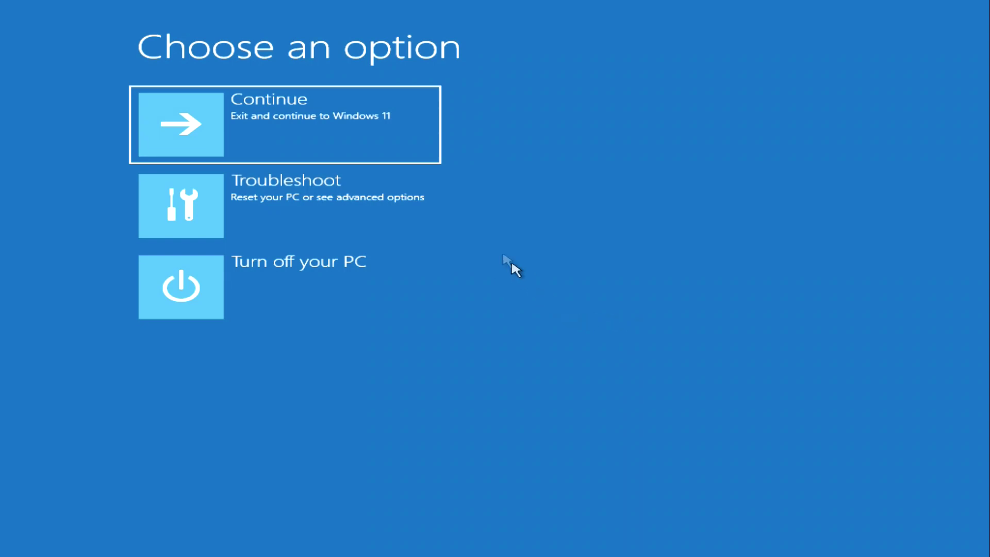
pyautogui.click(410, 189)
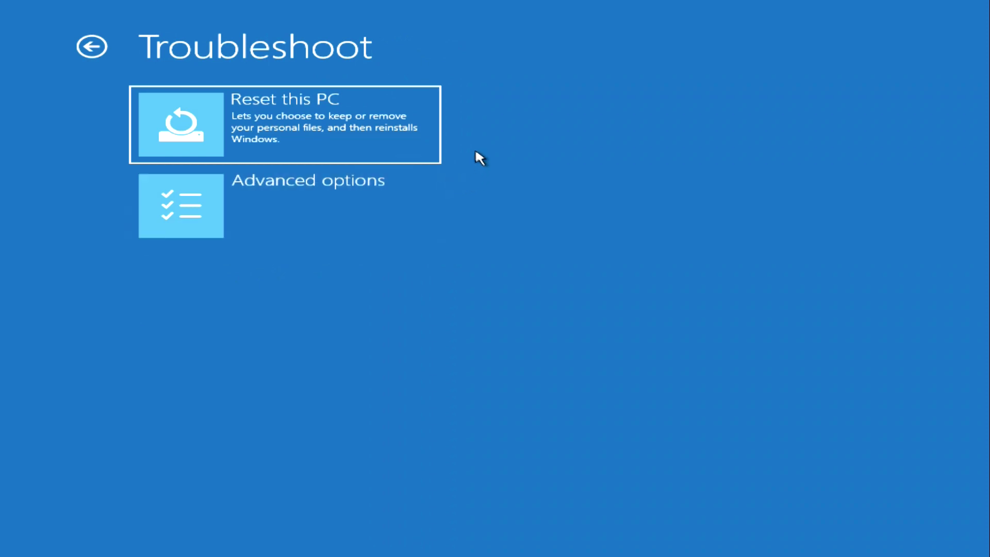
pyautogui.click(415, 154)
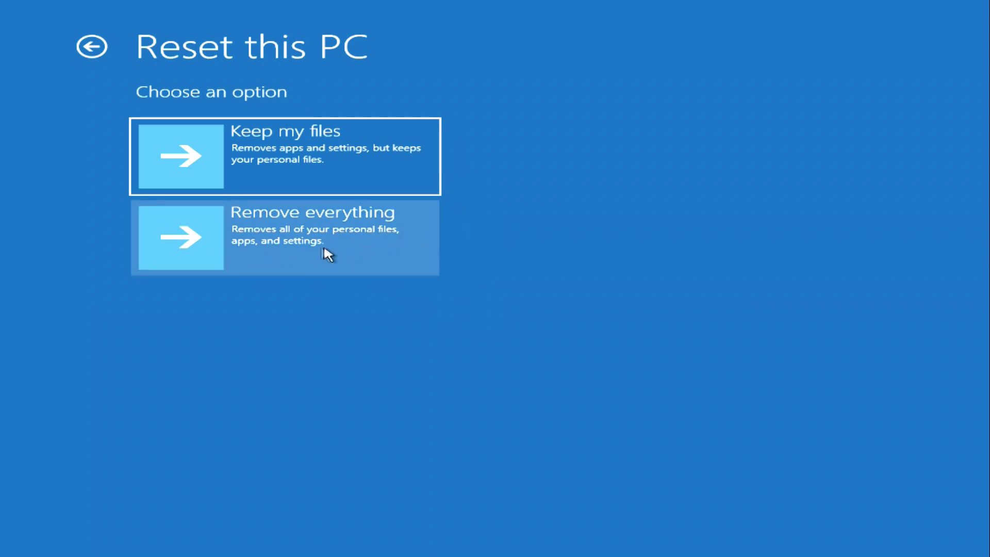
# - Reset with Remove everything, Local reinstall and Fully clean the drive, then confirm the reset
pyautogui.click(401, 247)
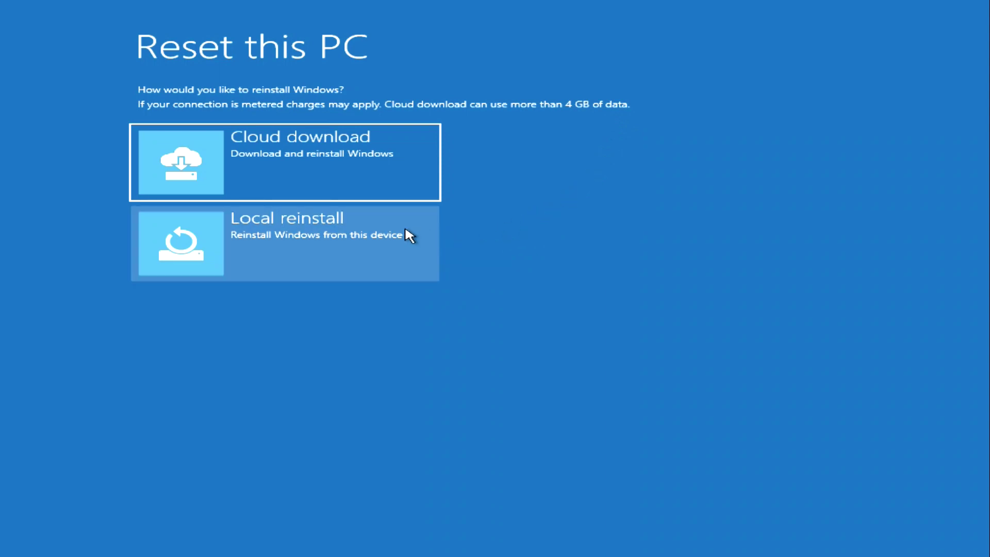
pyautogui.click(297, 247)
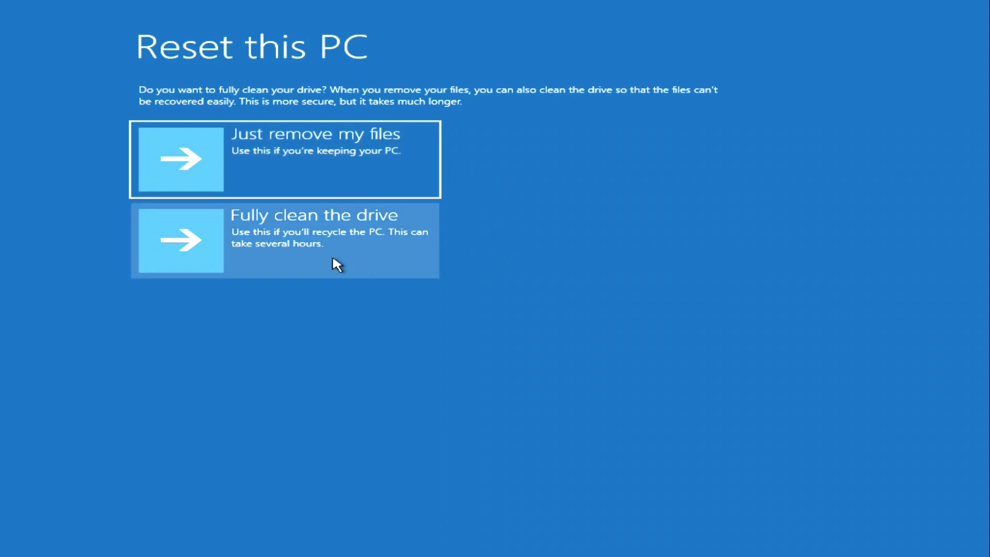
pyautogui.click(362, 256)
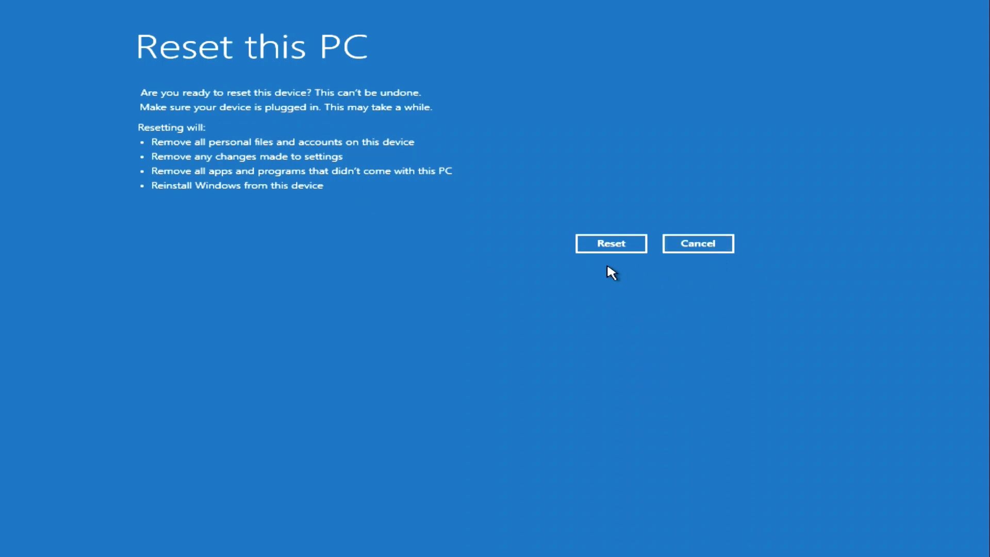
pyautogui.click(635, 247)
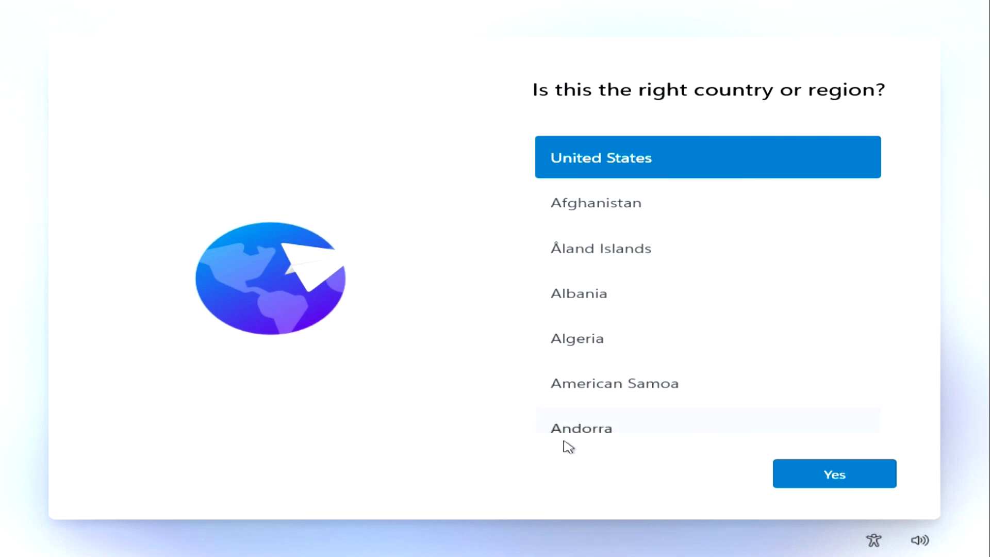
# - Confirm United States and the US keyboard, skip the device name, and pick personal use
pyautogui.click(799, 487)
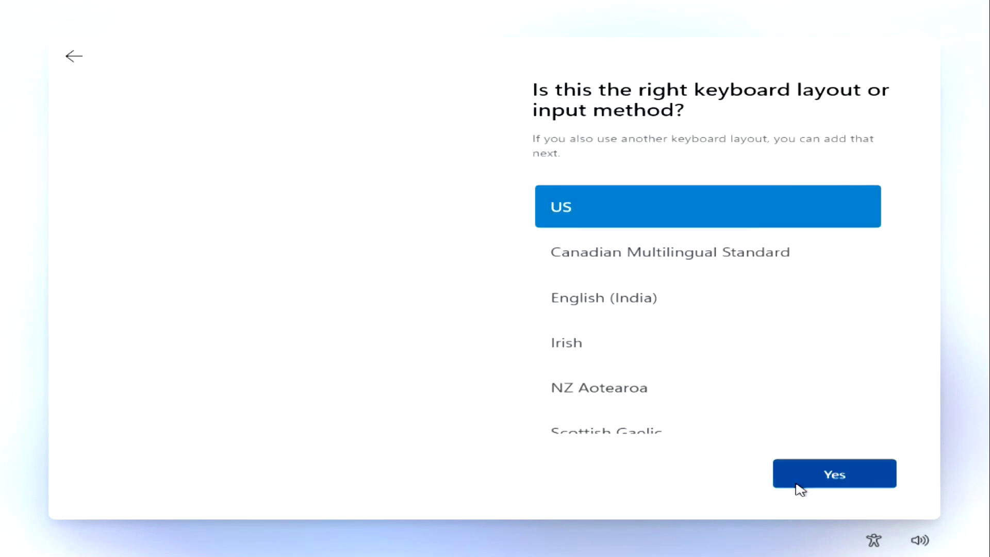
pyautogui.click(799, 487)
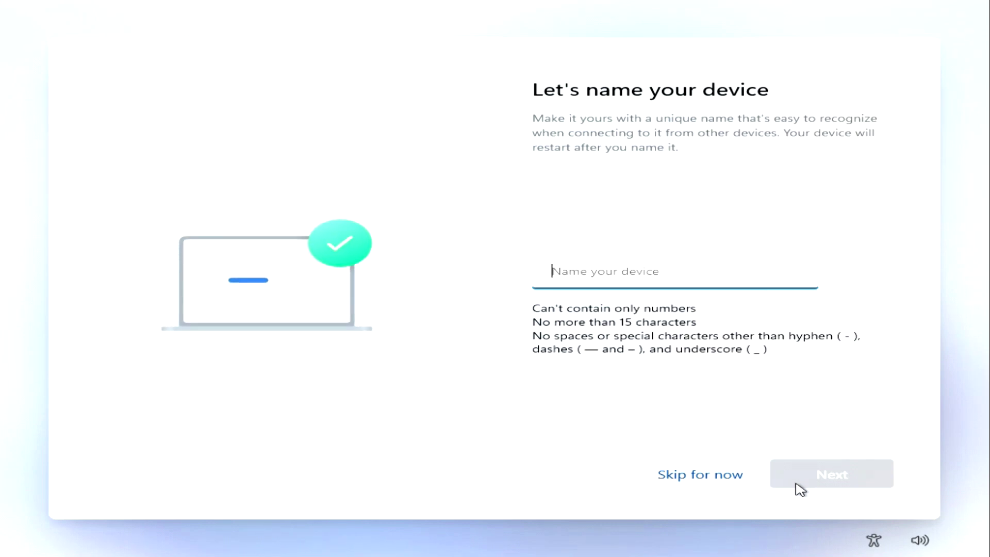
pyautogui.click(728, 475)
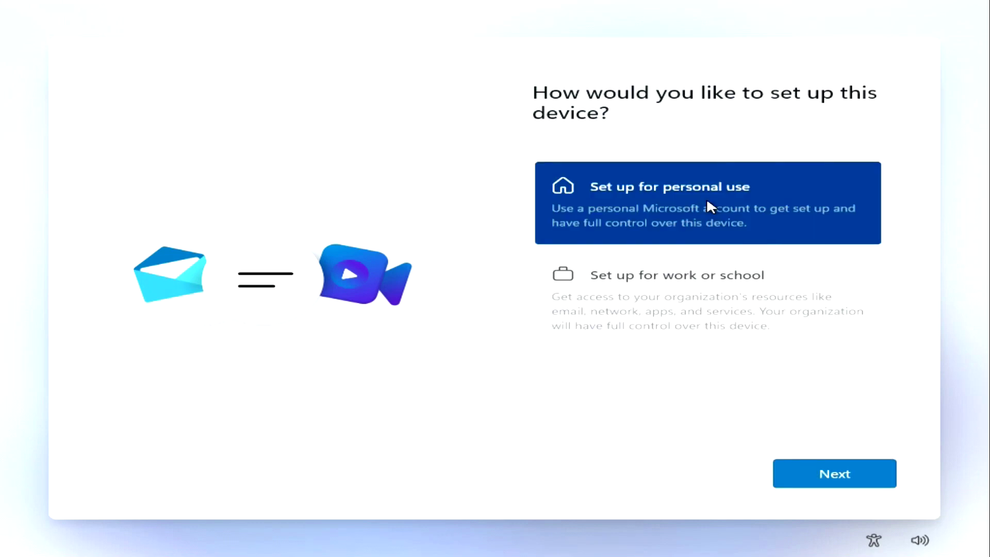
pyautogui.click(794, 483)
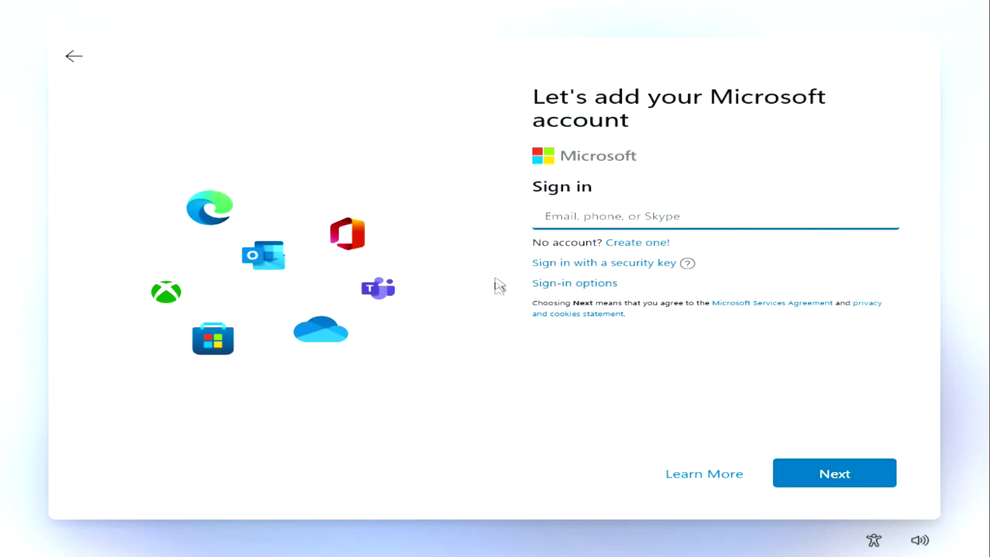
# - Enter the Microsoft account e-mail and the account password, then sign in
pyautogui.click(536, 219)
pyautogui.write('ss')
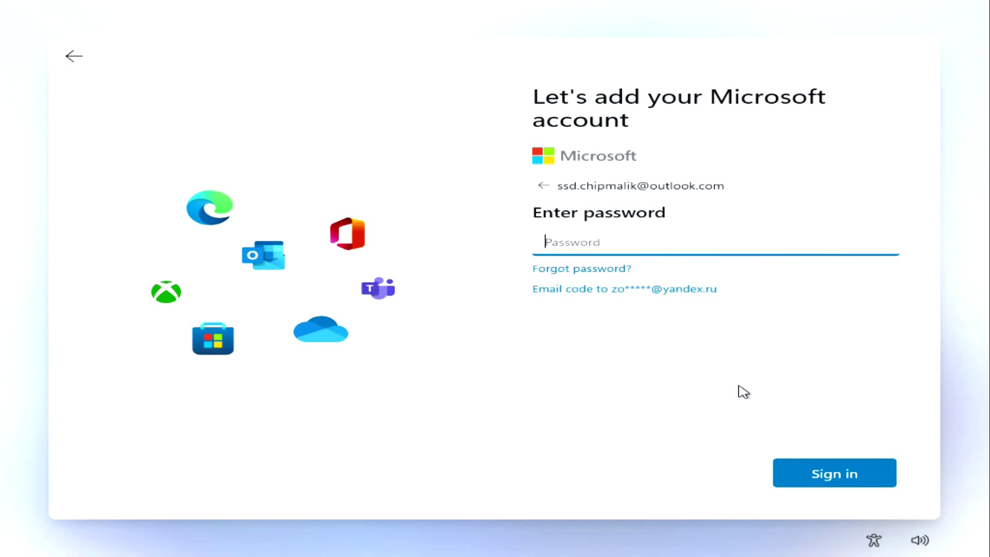
pyautogui.write('•••••••••••••••••')
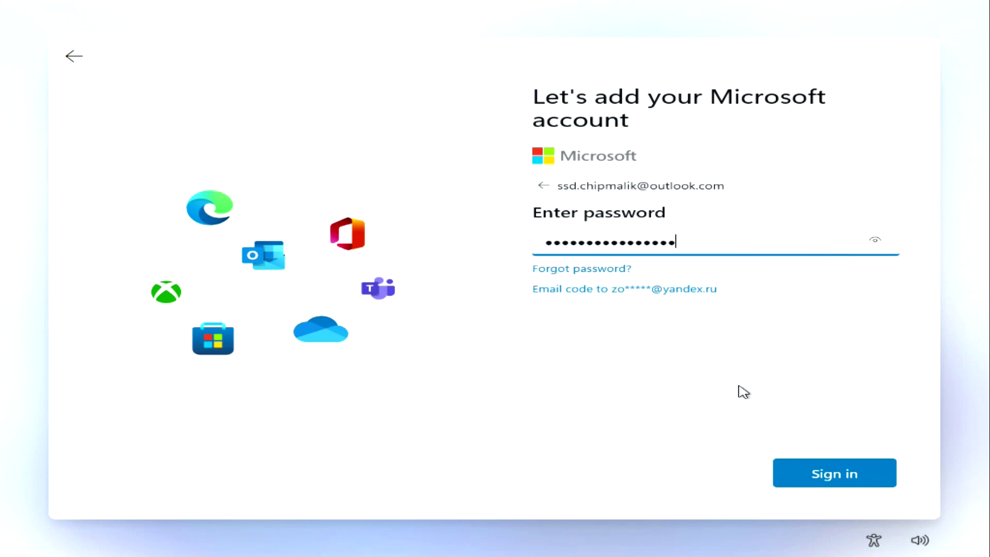
pyautogui.click(798, 482)
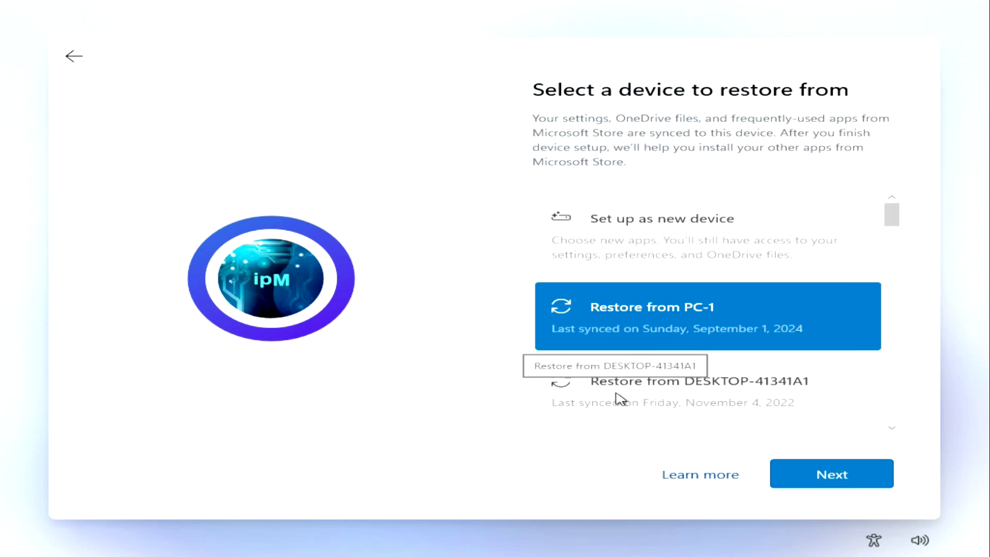
# - Choose 'Set up as new device' and continue
pyautogui.click(660, 237)
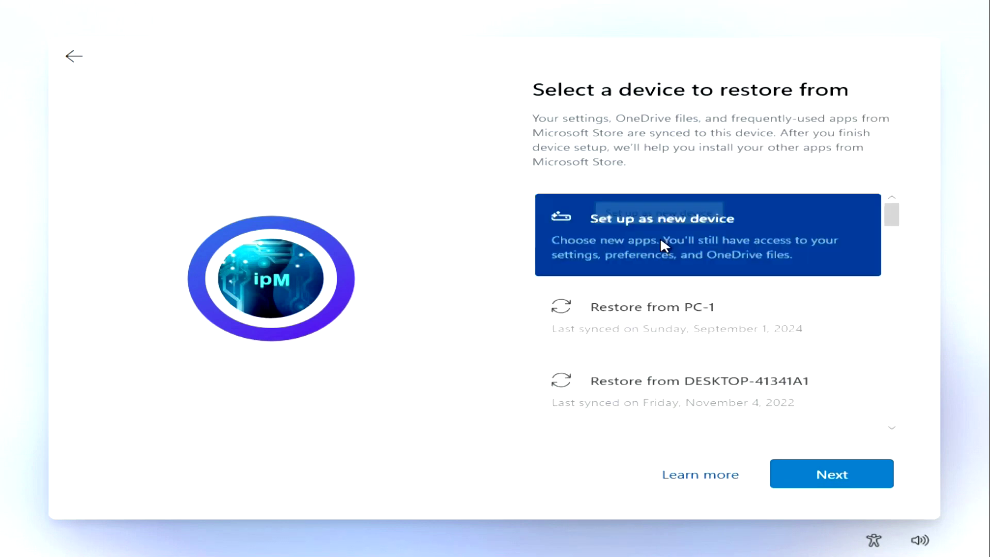
pyautogui.click(796, 486)
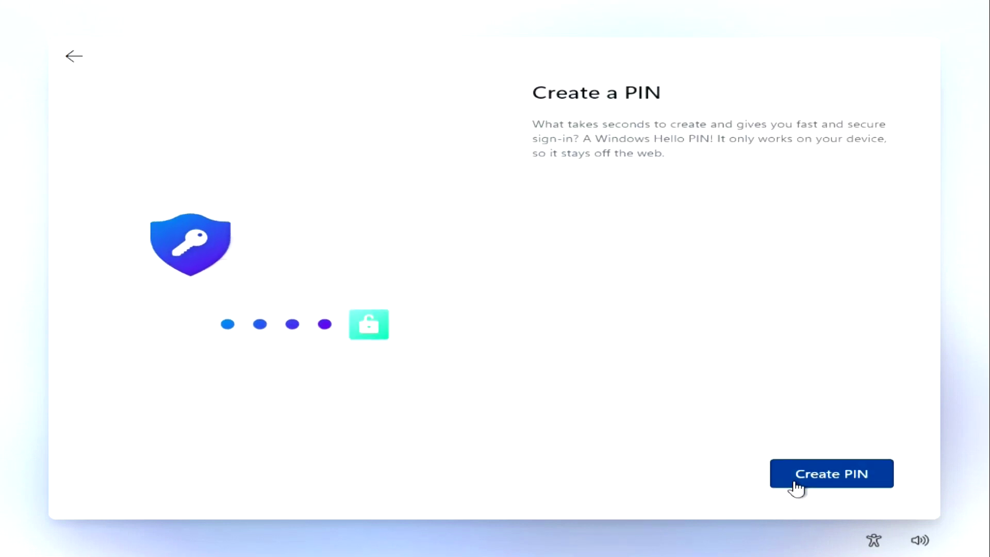
# - Create a Windows Hello PIN by entering and confirming a 4-digit PIN
pyautogui.click(795, 486)
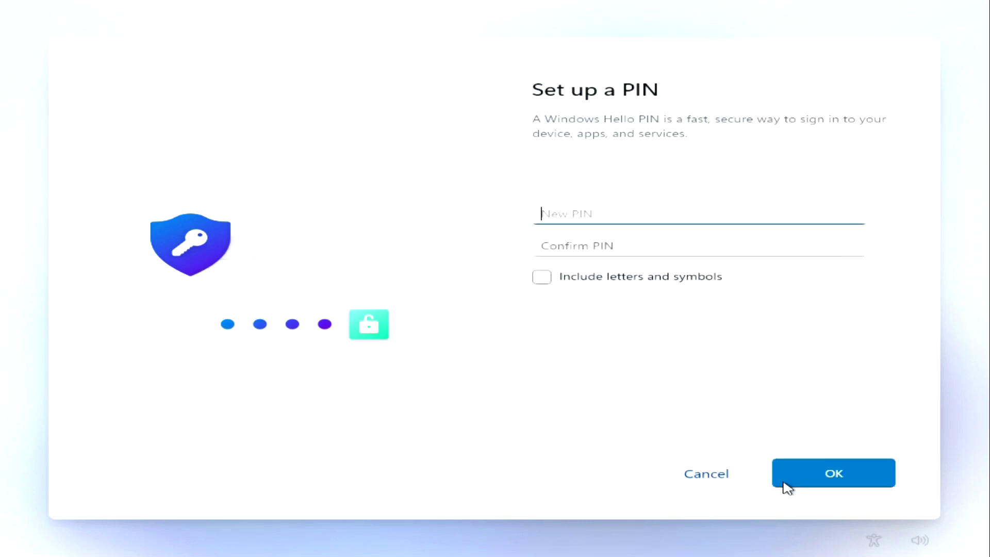
pyautogui.write('1')
pyautogui.click(745, 248)
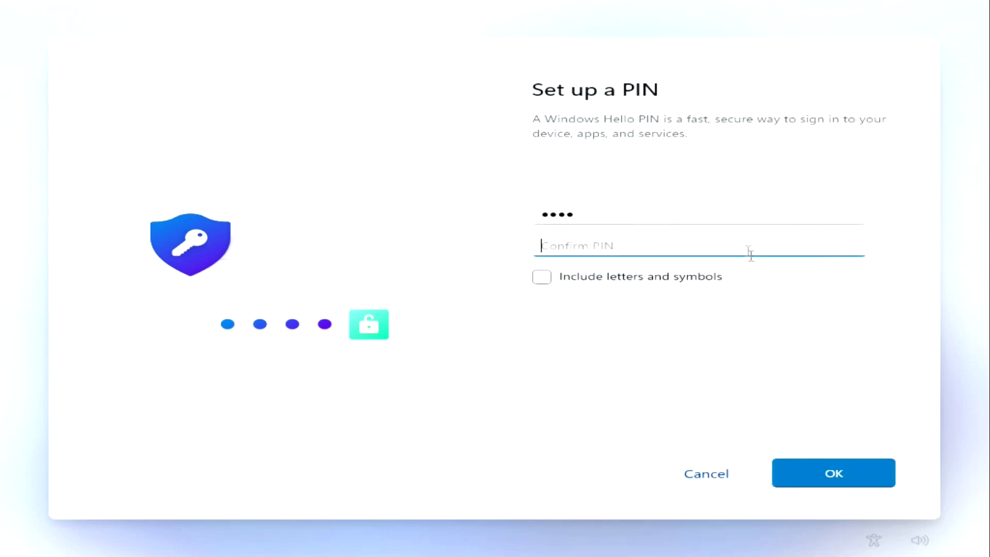
pyautogui.write('12')
pyautogui.click(789, 482)
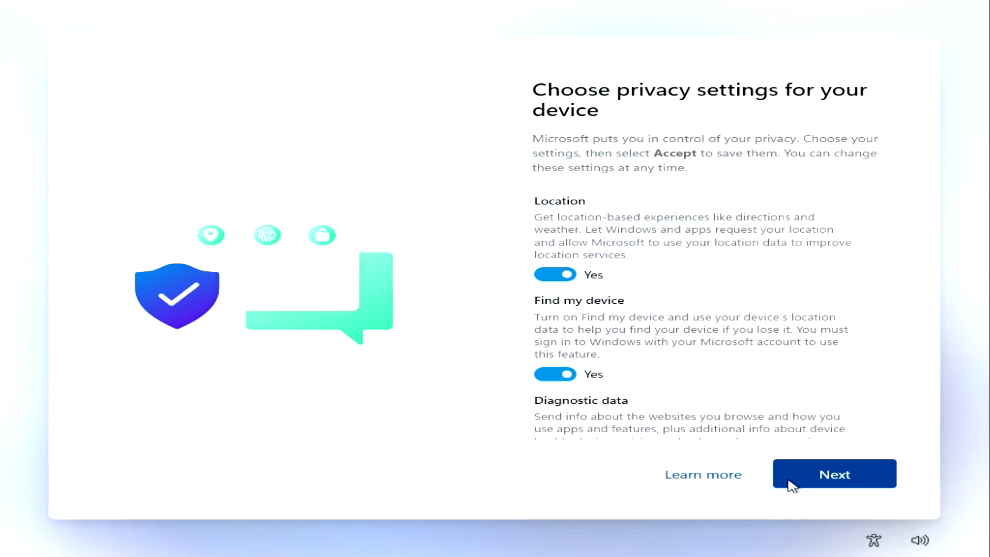
# - Accept the default privacy settings and mark Family as an intended use of the device
pyautogui.click(792, 482)
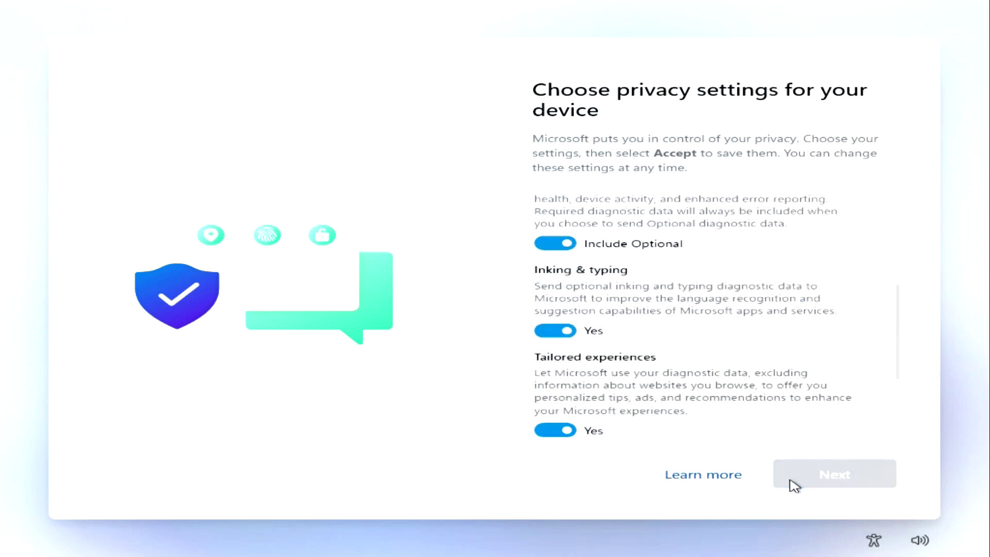
pyautogui.click(794, 485)
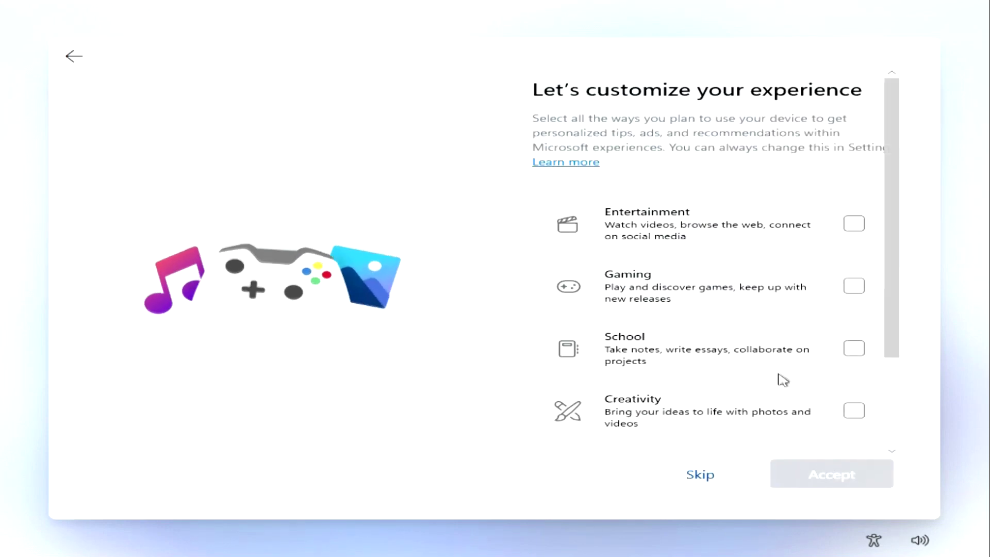
pyautogui.scroll(-3, 779, 379)
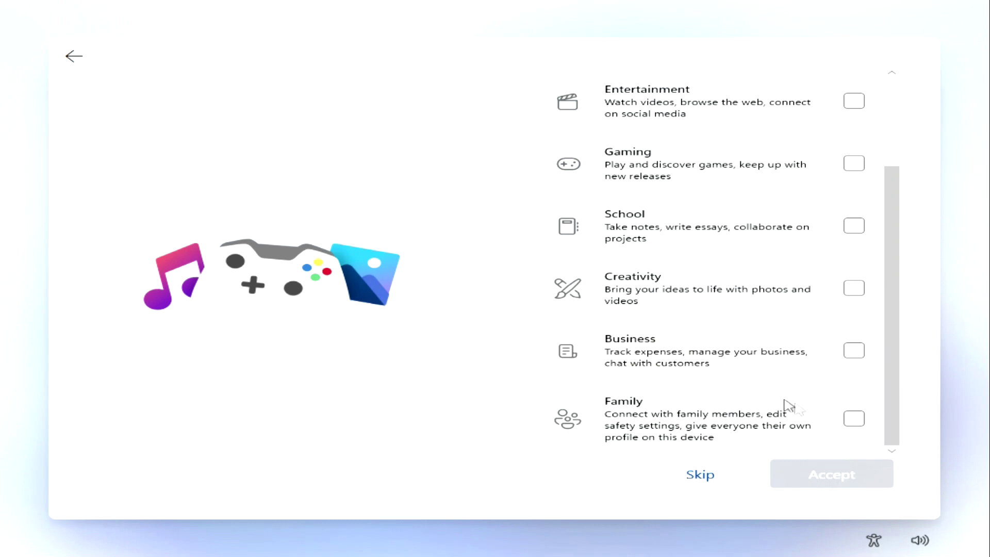
pyautogui.click(855, 424)
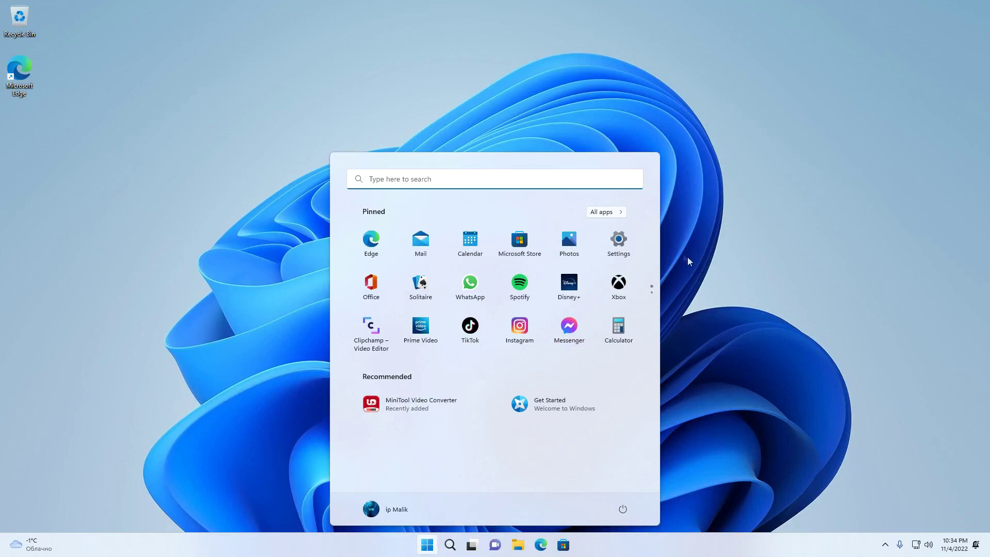
# - Open Settings > System > Activation, expand Activation state to view the digital license, and close Settings
pyautogui.click(619, 245)
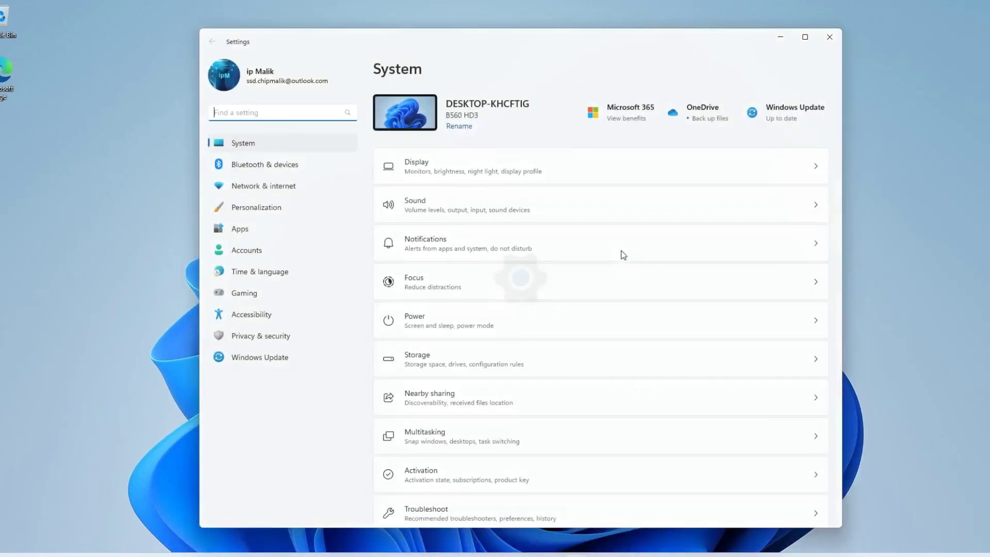
pyautogui.scroll(-3, 620, 254)
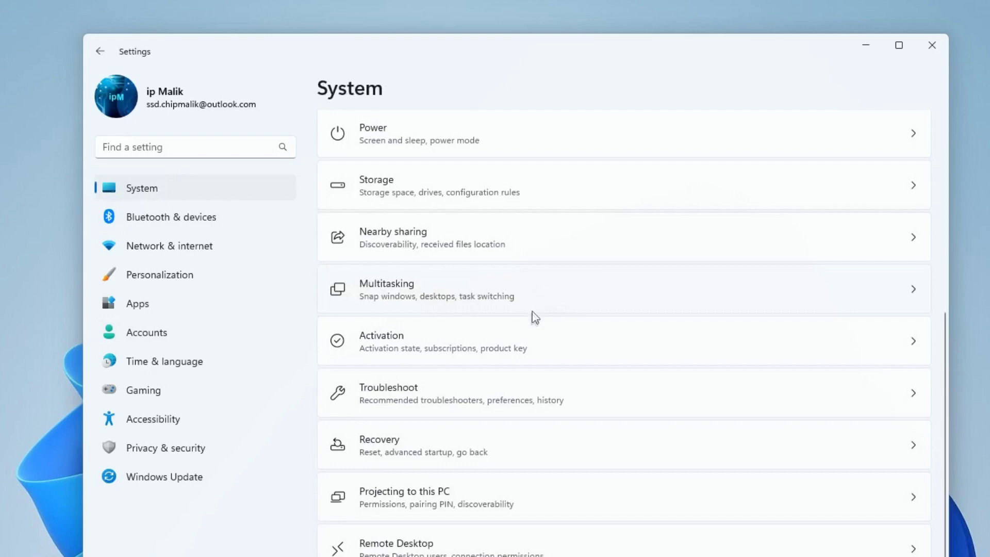
pyautogui.click(581, 348)
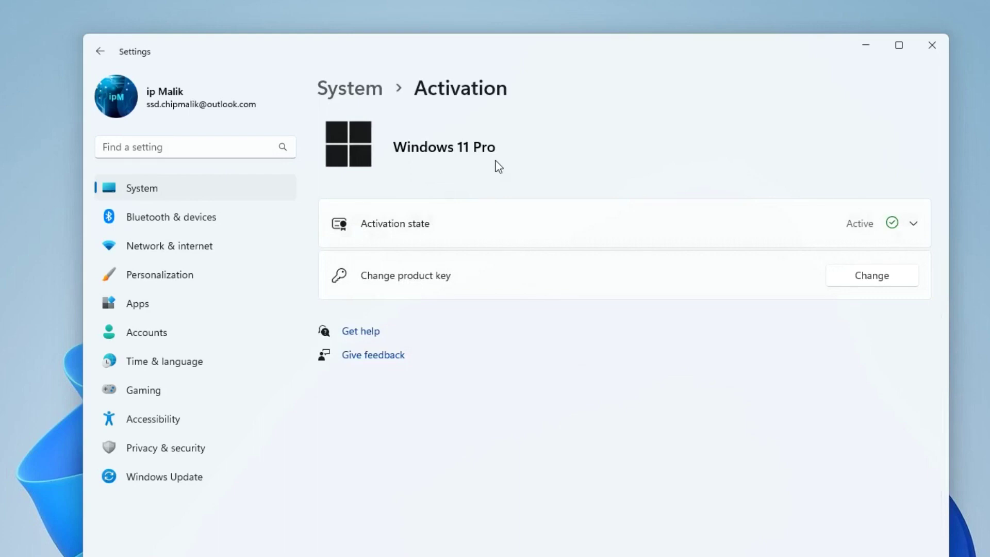
pyautogui.click(515, 231)
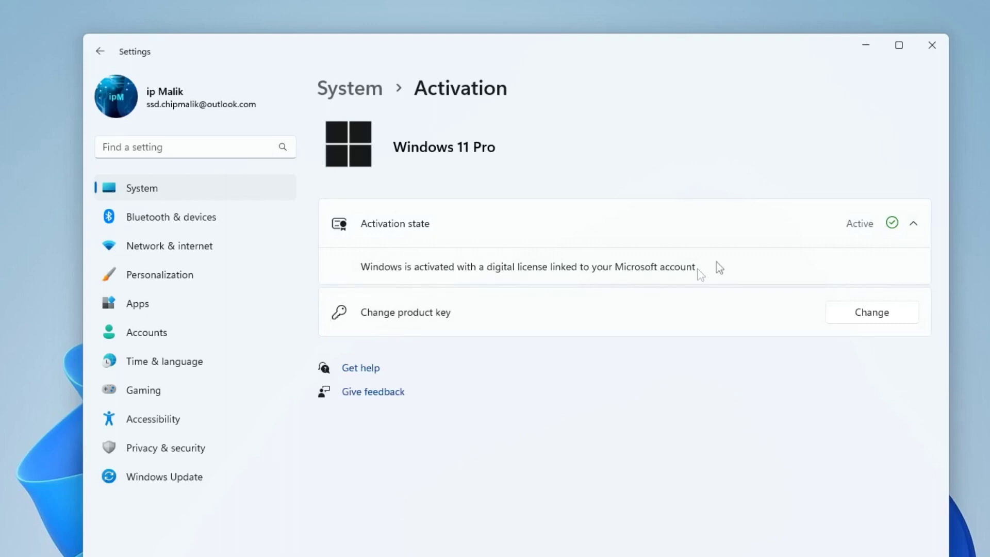
pyautogui.click(930, 46)
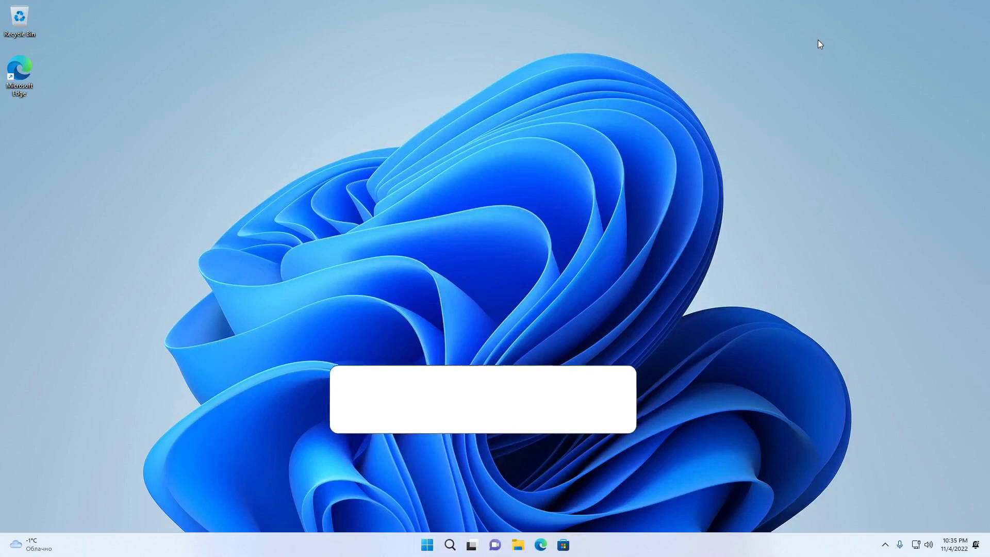